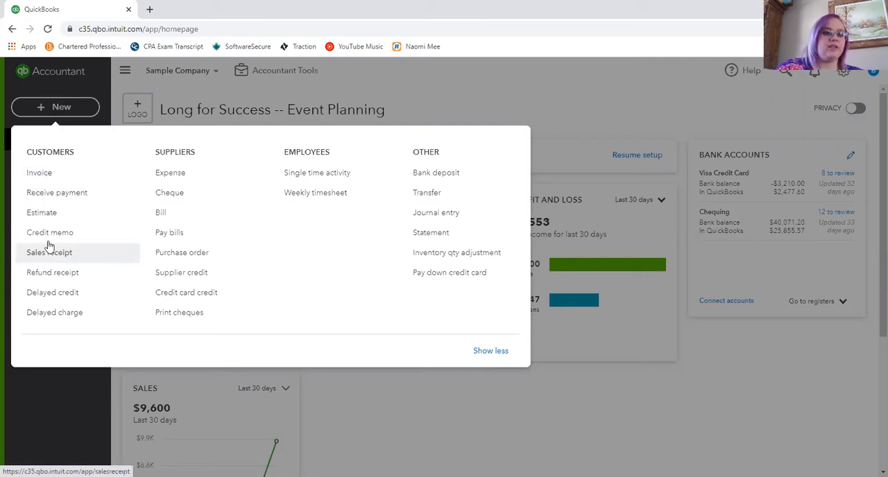
- Start a new invoice for the Ko International Ltd customer
click(48, 177)
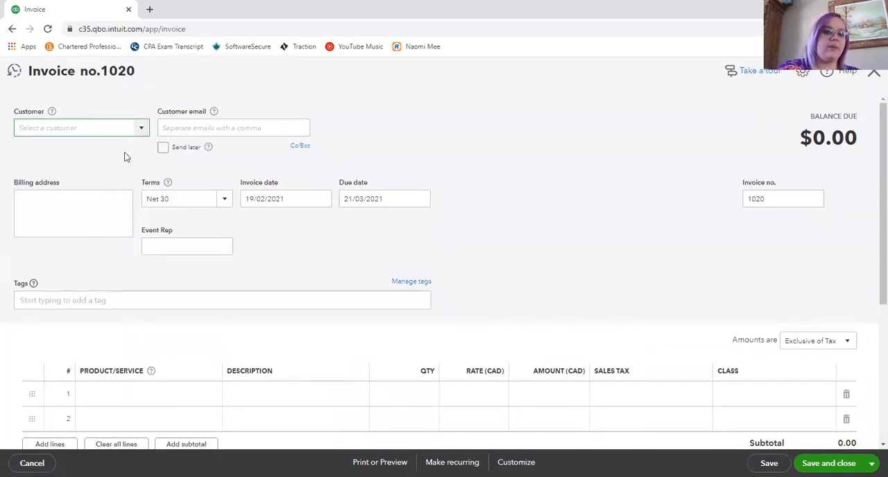
click(140, 128)
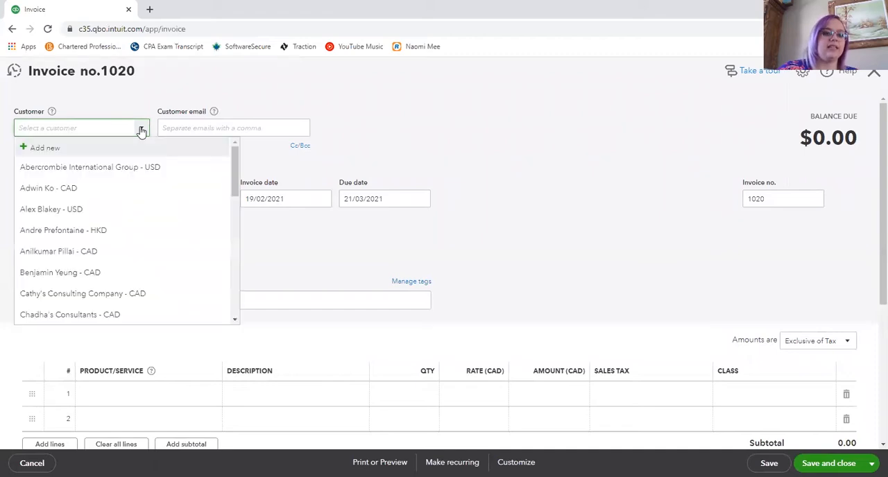
click(28, 194)
- Fill the first invoice line with the Gold party holiday service and set its sales tax to Exempt
scroll(118, 301, down, 1)
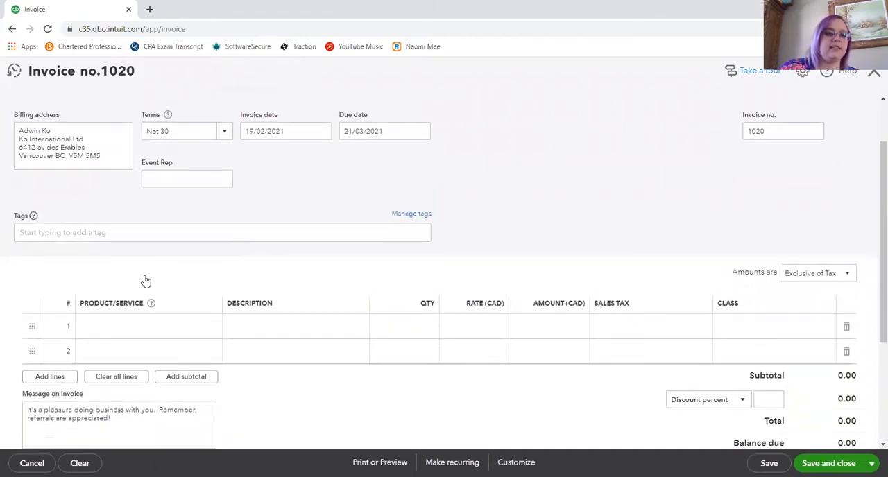
scroll(145, 280, down, 1)
click(214, 283)
click(211, 283)
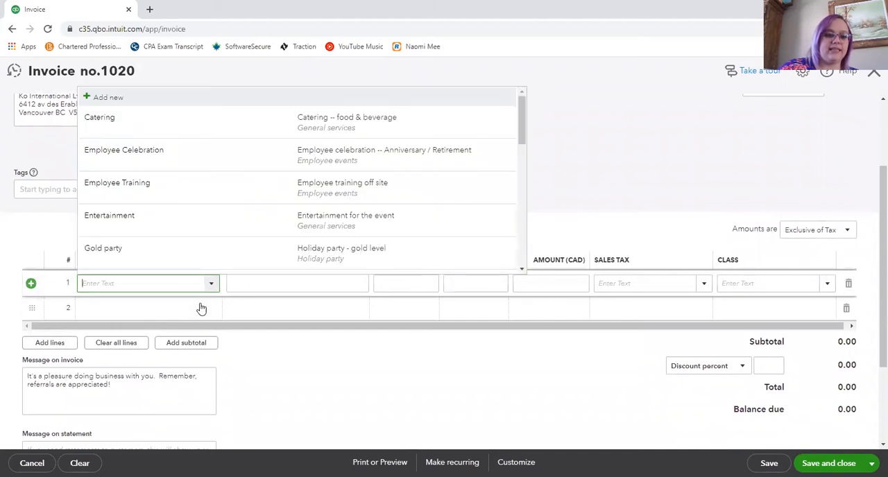
click(103, 251)
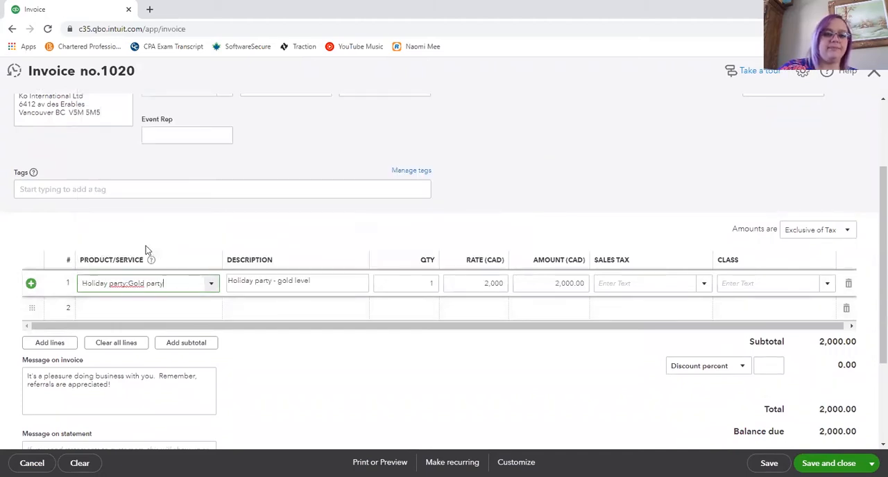
click(704, 284)
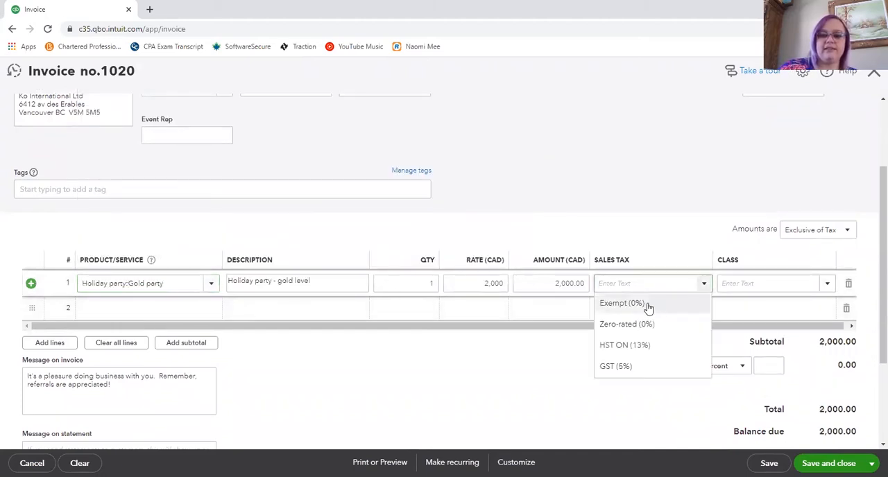
click(650, 307)
- Review the invoice's customer details and totals, and save and close it
scroll(675, 306, down, 1)
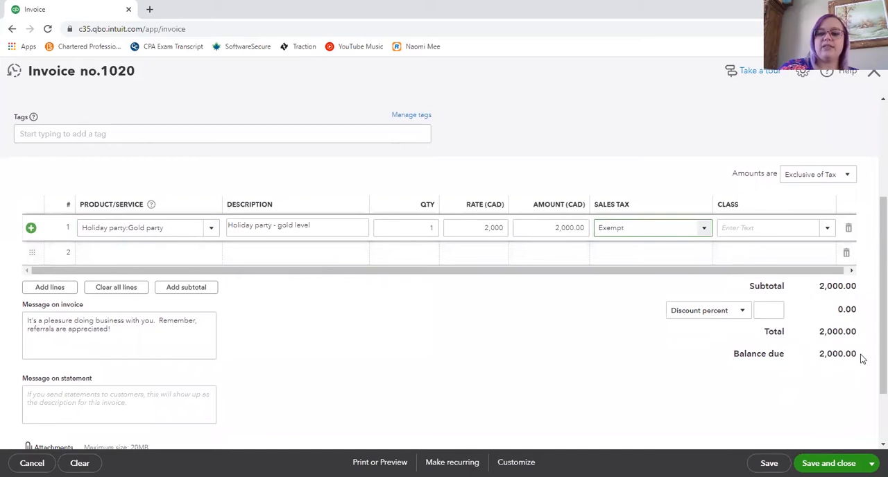
scroll(853, 354, up, 2)
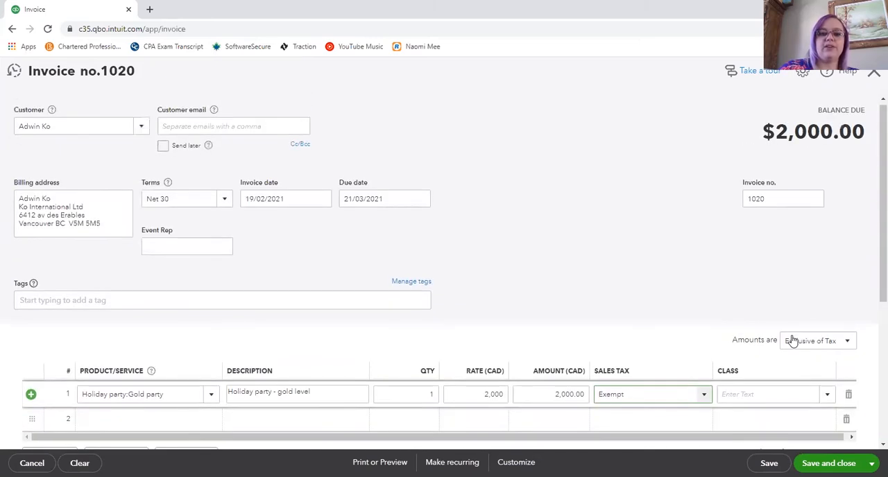
scroll(786, 348, down, 1)
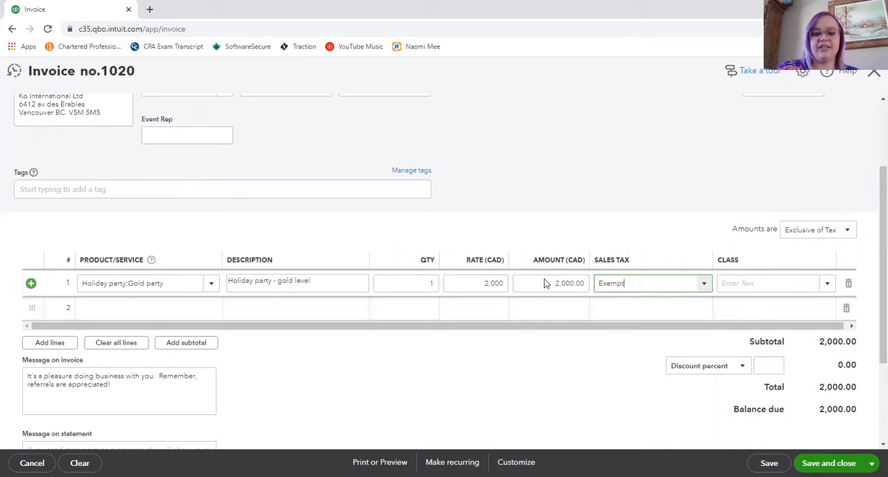
scroll(389, 281, up, 1)
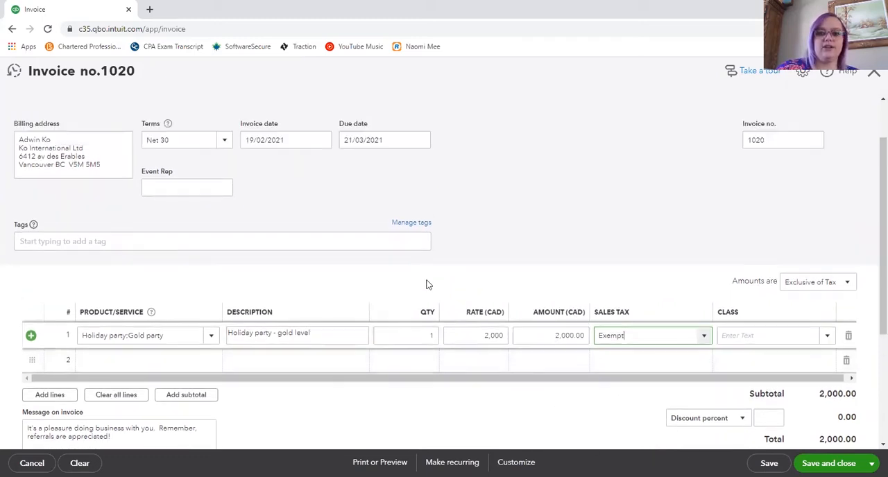
click(872, 464)
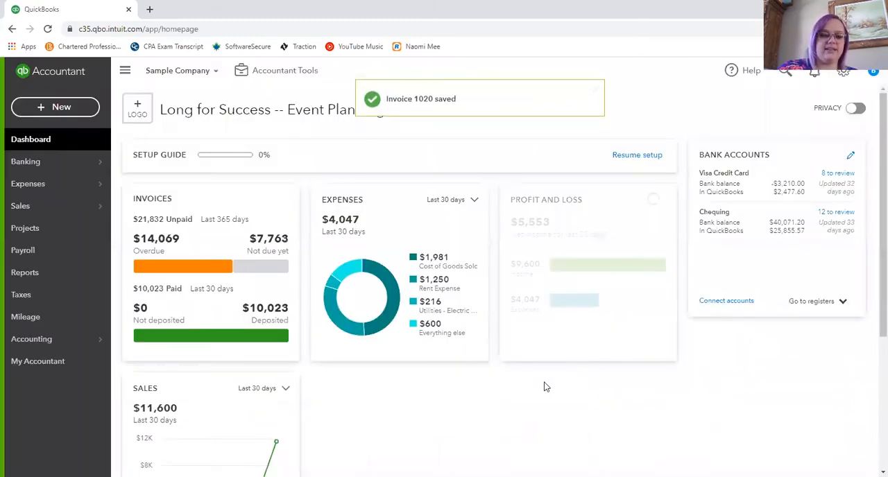
- Start a received payment for the Ko International Ltd customer
click(76, 106)
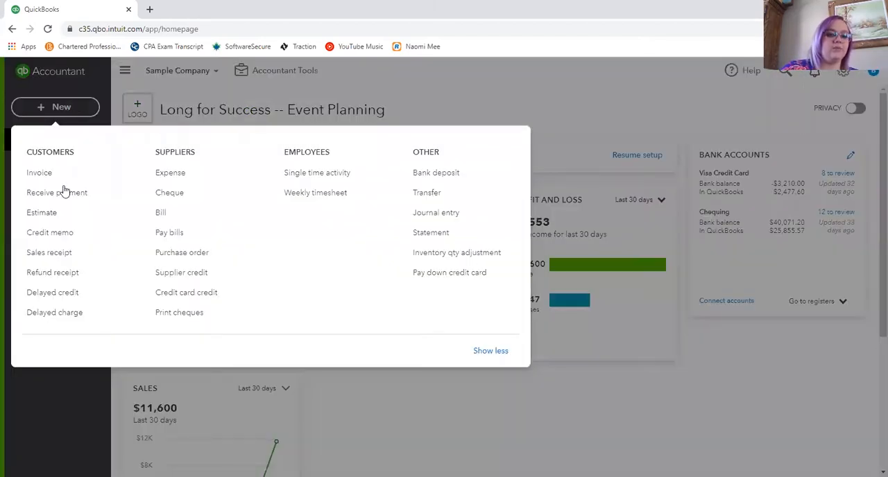
click(41, 194)
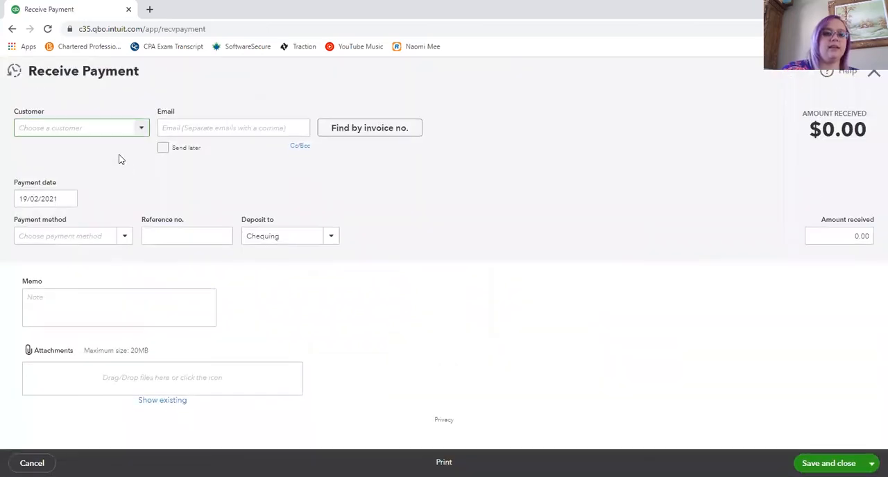
click(142, 129)
click(76, 190)
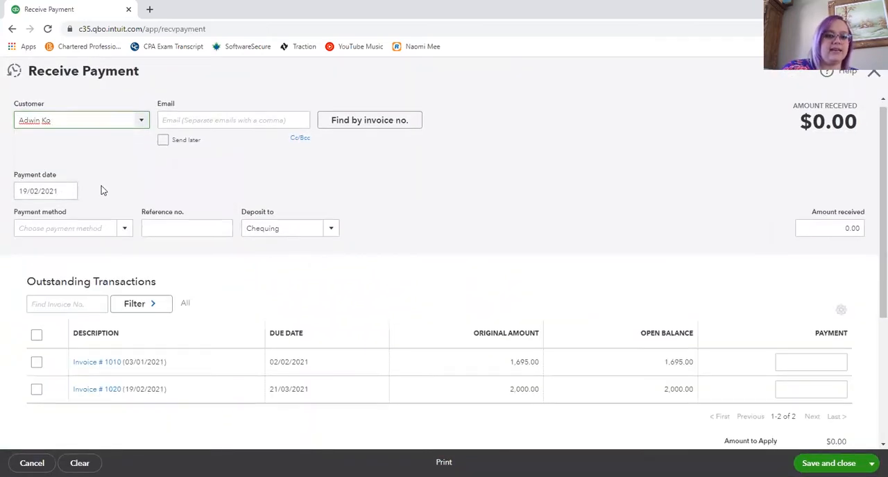
- Apply the payment to the outstanding 2,000.00 invoice dated 19/02/2021 and deposit it to the Chequing account
scroll(154, 285, down, 2)
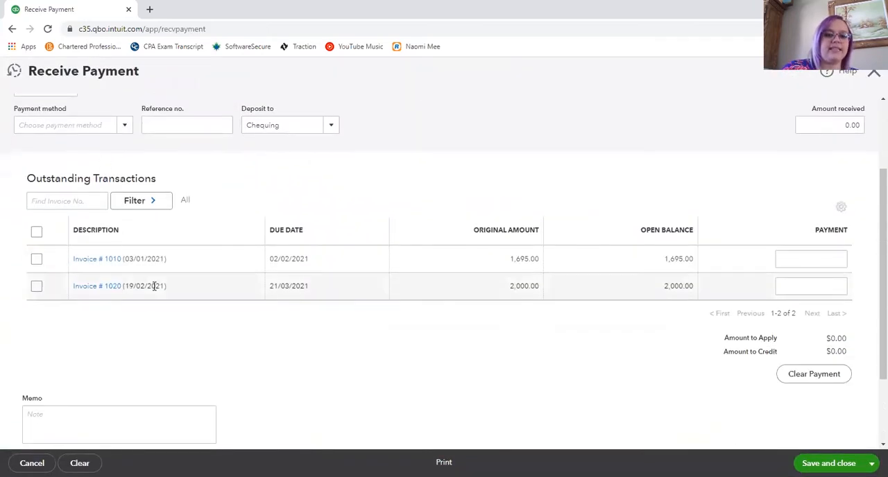
click(36, 286)
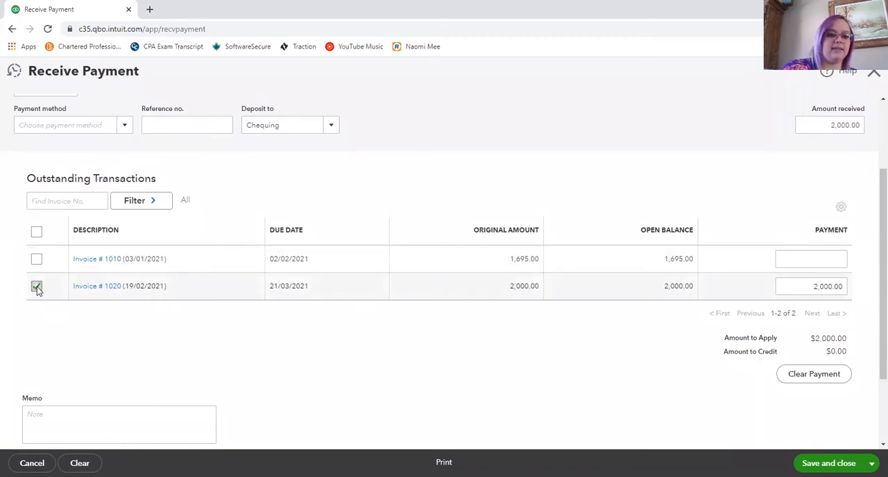
click(331, 124)
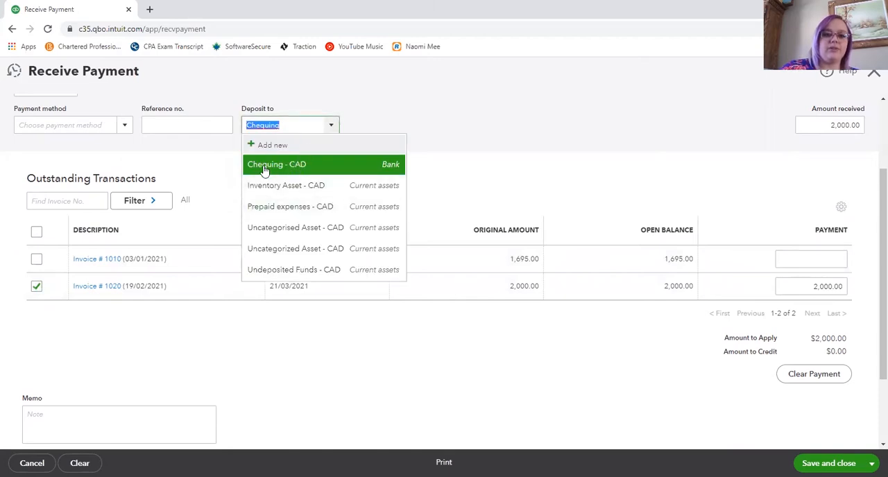
click(264, 168)
- Review the received payment's details, and save and close it
scroll(719, 150, up, 1)
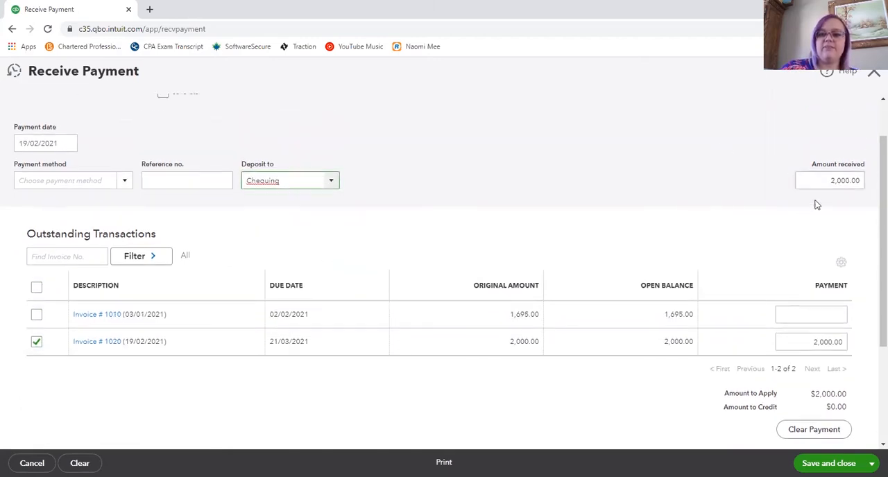
scroll(818, 298, down, 1)
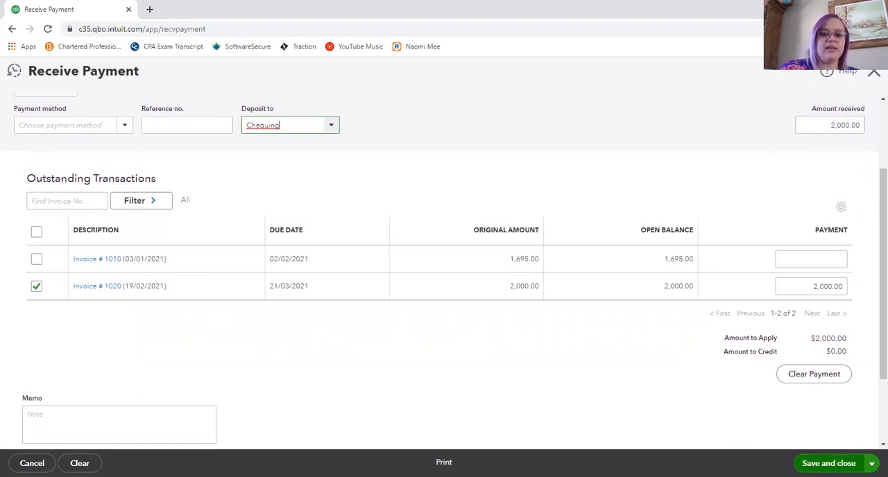
scroll(477, 249, up, 2)
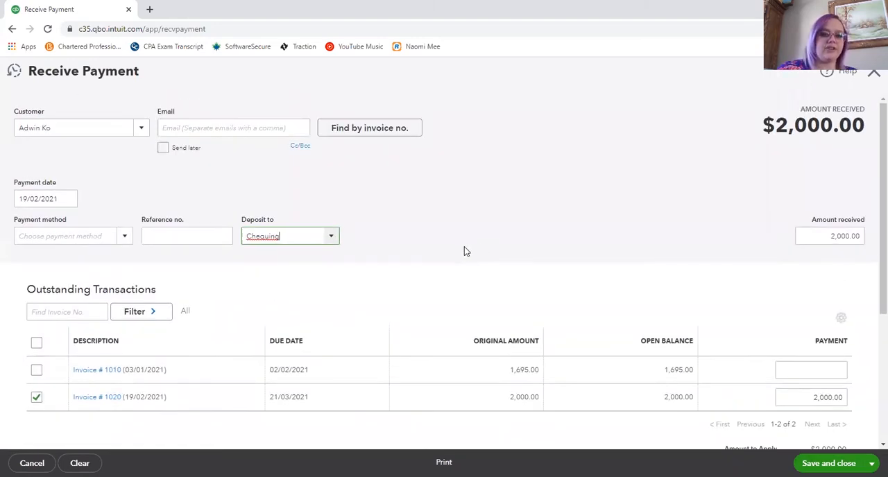
scroll(467, 247, down, 1)
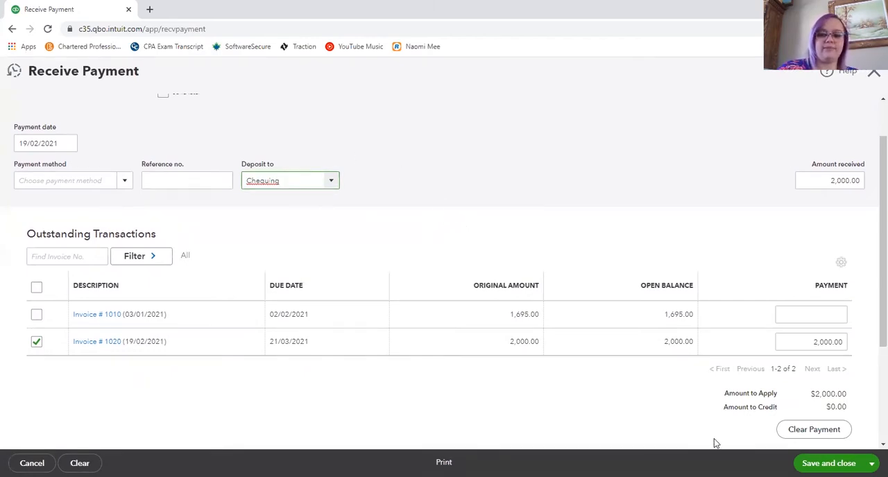
click(828, 464)
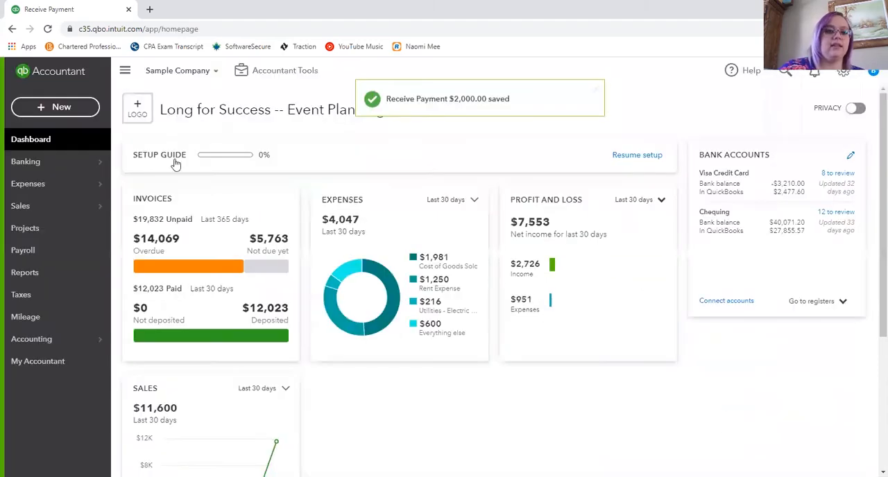
- Start a new sales receipt for the Ko International Ltd customer
click(60, 109)
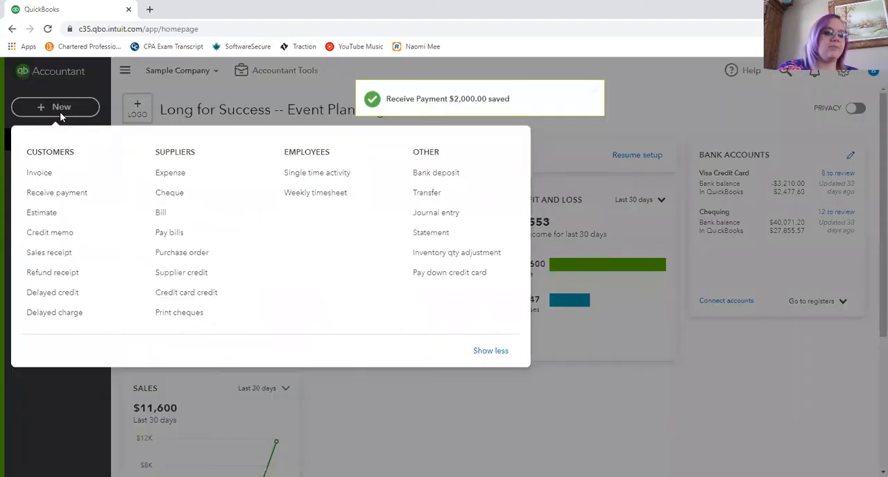
click(41, 252)
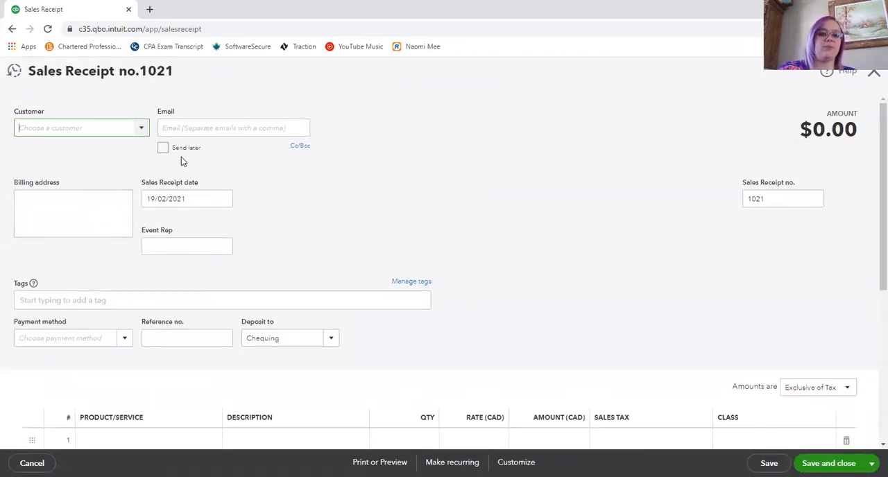
click(142, 128)
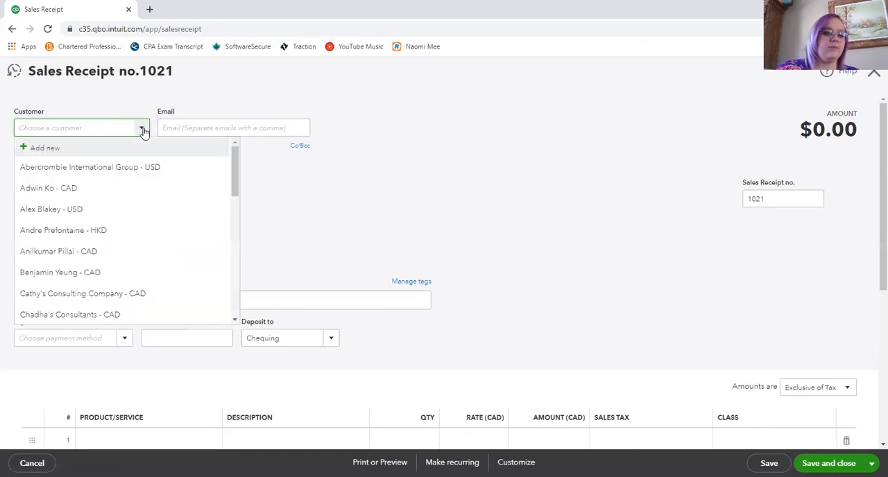
click(83, 198)
- Fill the first sales receipt line with the Catering service at a rate of 500 and Exempt sales tax
scroll(222, 198, down, 3)
scroll(78, 276, down, 1)
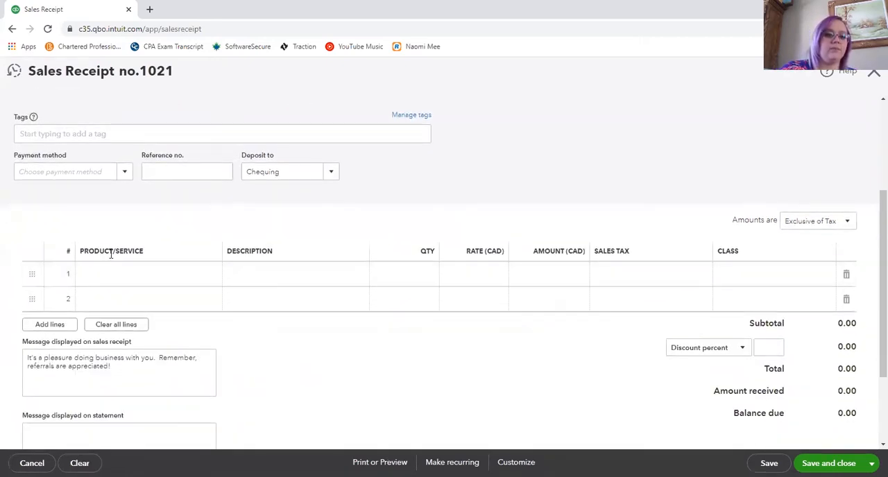
click(139, 274)
click(214, 275)
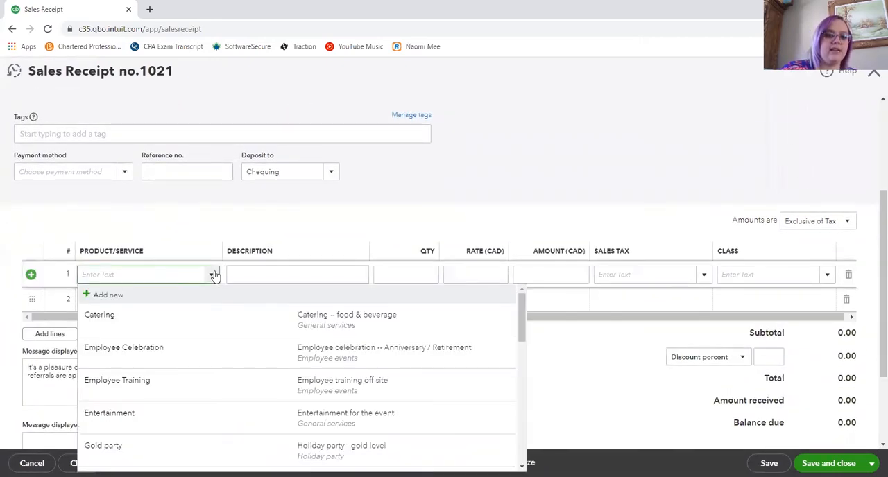
click(179, 319)
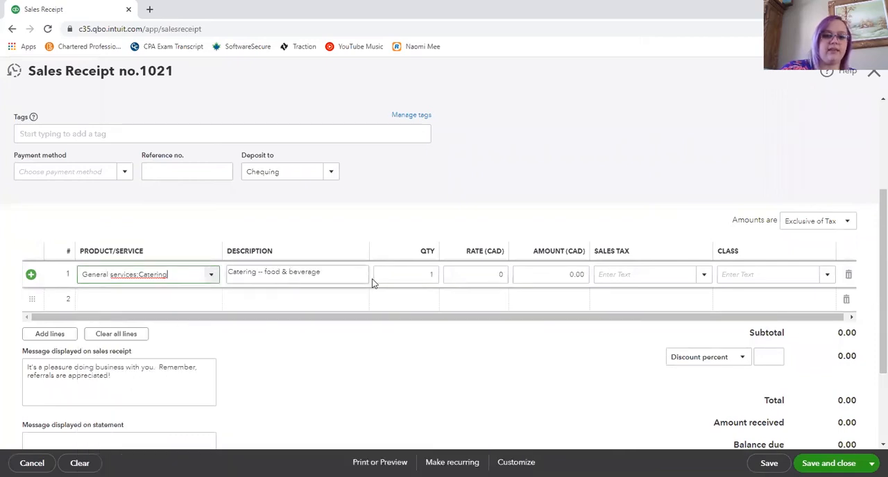
click(471, 274)
text(500)
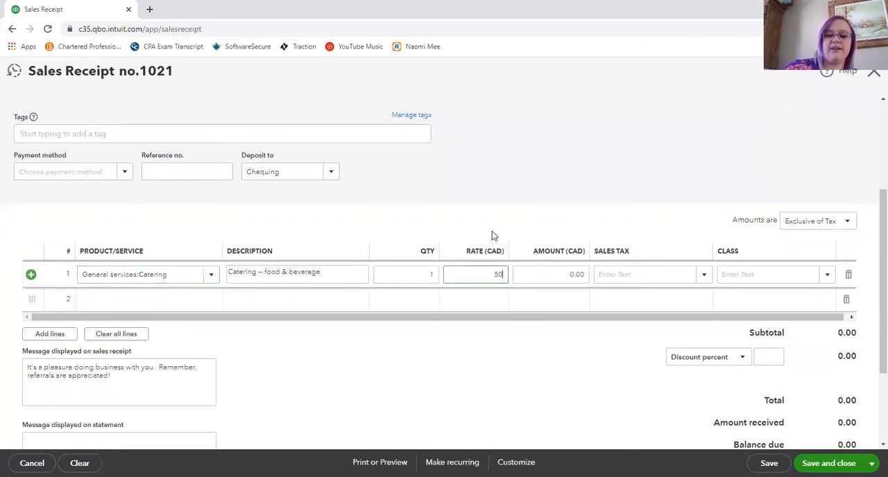
click(571, 175)
click(673, 283)
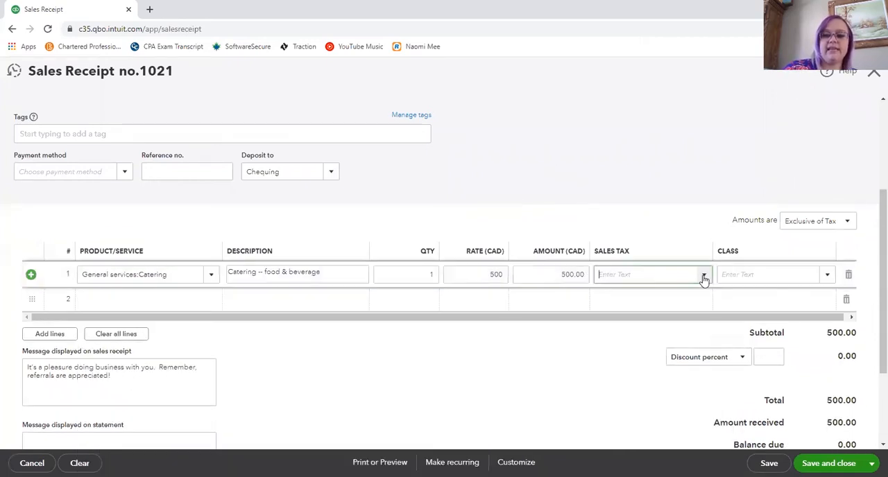
click(702, 277)
click(654, 297)
- Review the sales receipt's totals and customer details, and save and close it
scroll(613, 360, down, 1)
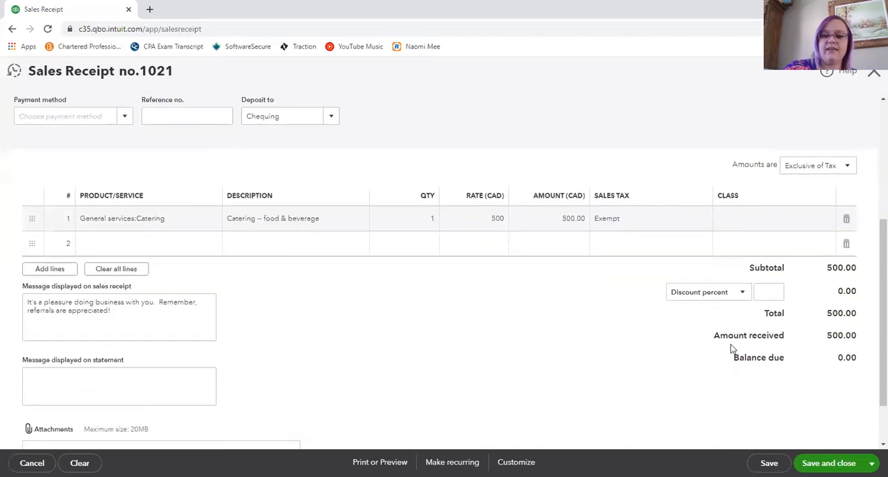
scroll(650, 294, up, 4)
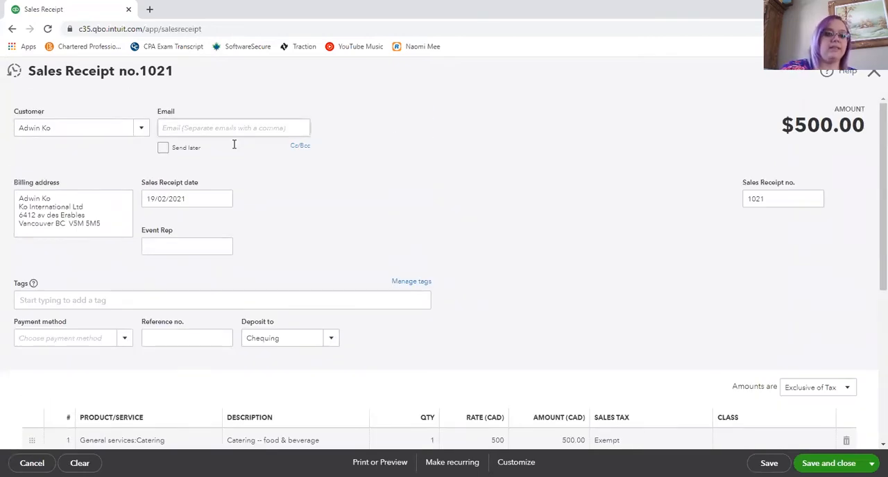
scroll(297, 199, down, 1)
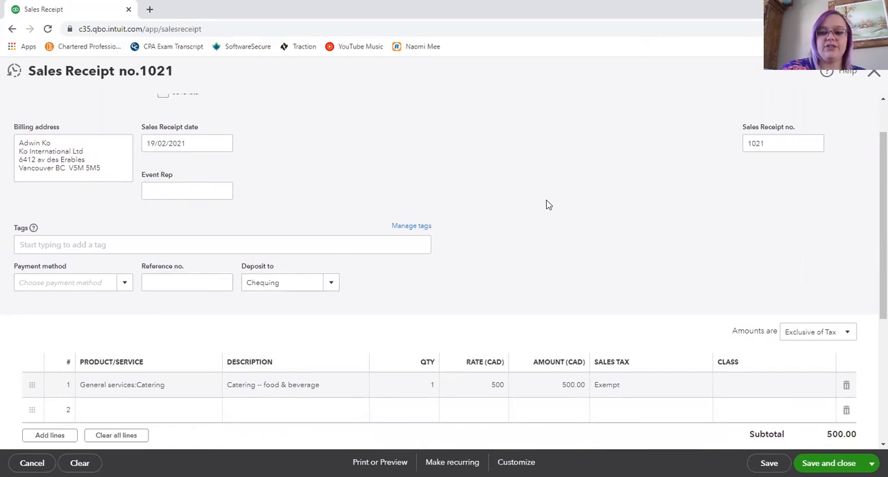
scroll(546, 205, down, 2)
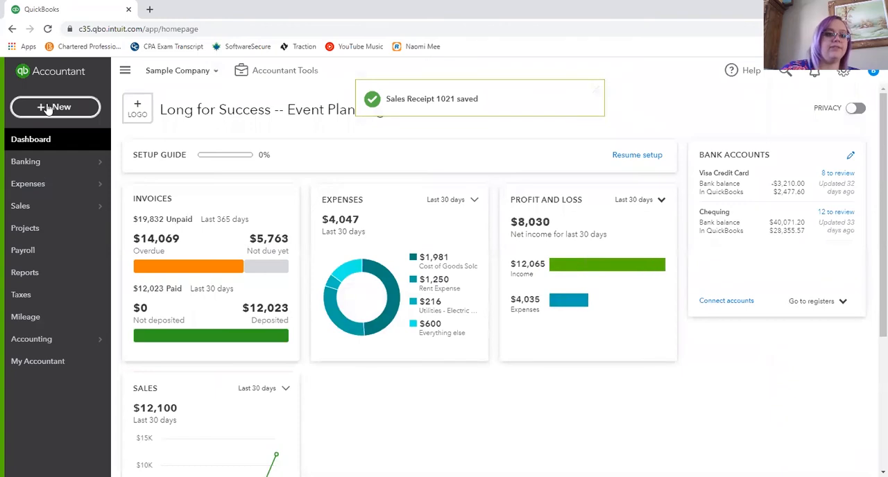
- Start a new expense and choose the first listed supplier as its payee
click(47, 108)
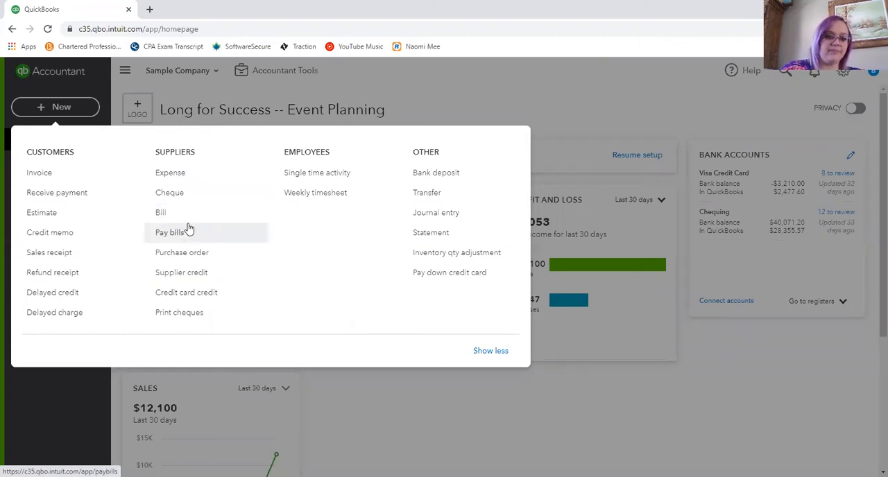
click(183, 178)
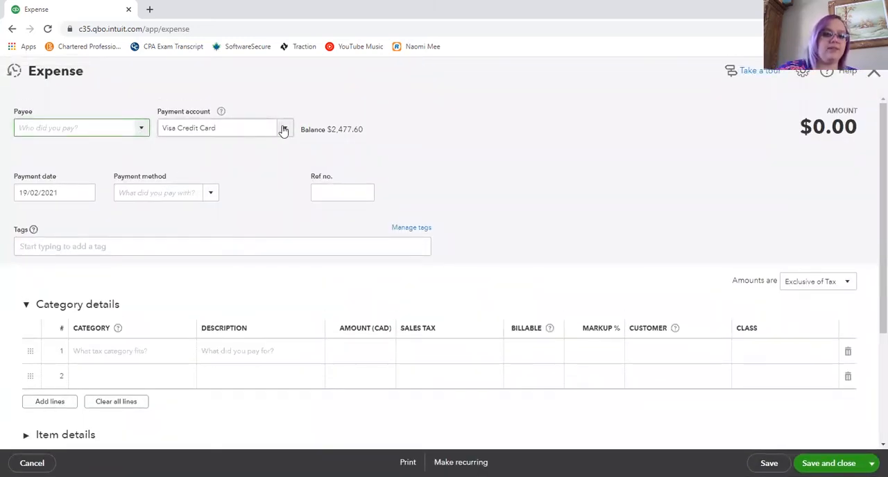
click(142, 129)
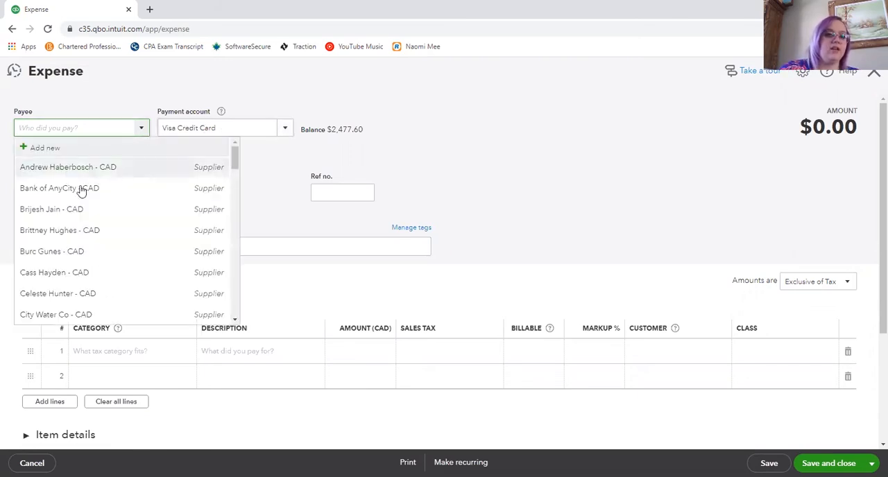
click(54, 179)
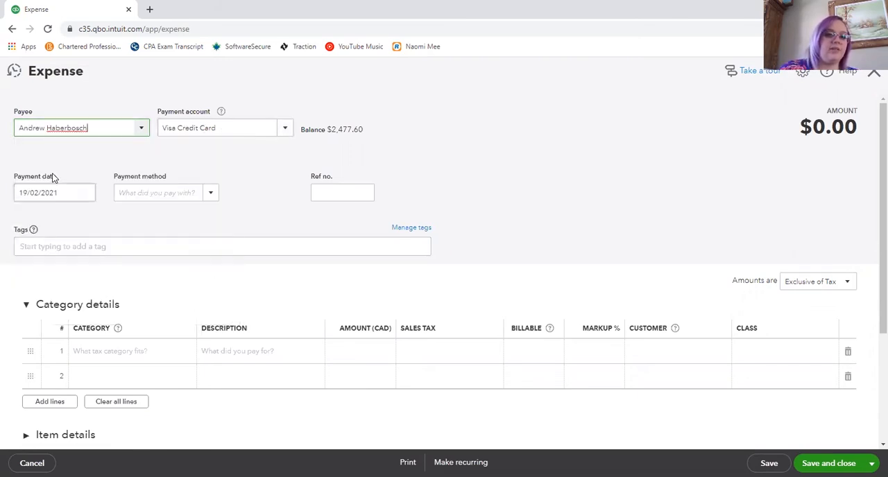
- Set the expense's payment account to Visa Credit Card, check its category line, and save and close it
click(286, 130)
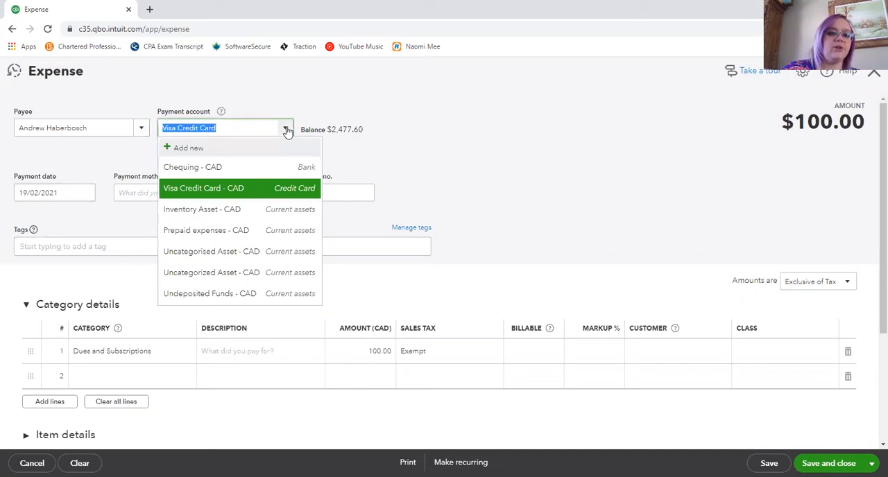
click(176, 190)
scroll(166, 186, down, 2)
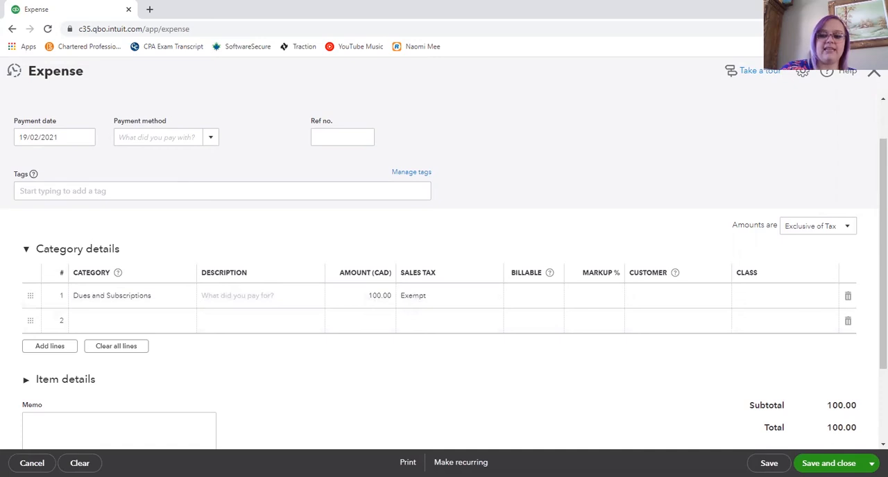
click(828, 463)
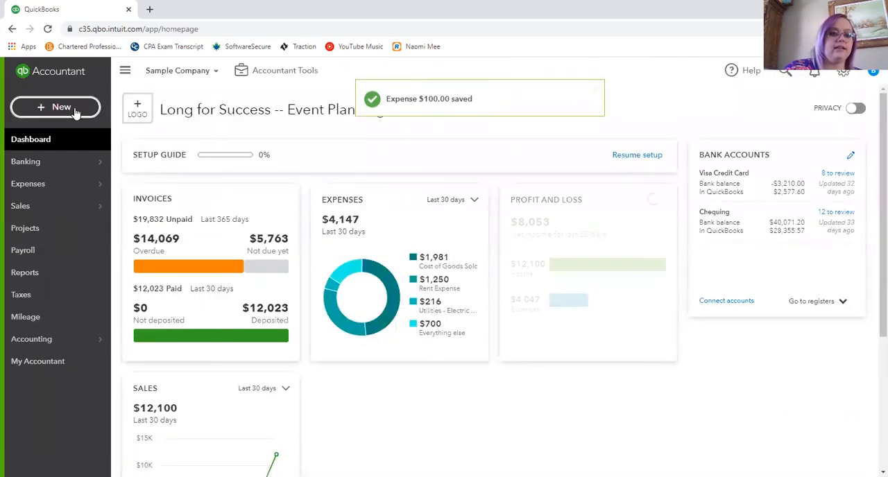
- Start a new bill for the supplier Bank of AnyCity
click(75, 109)
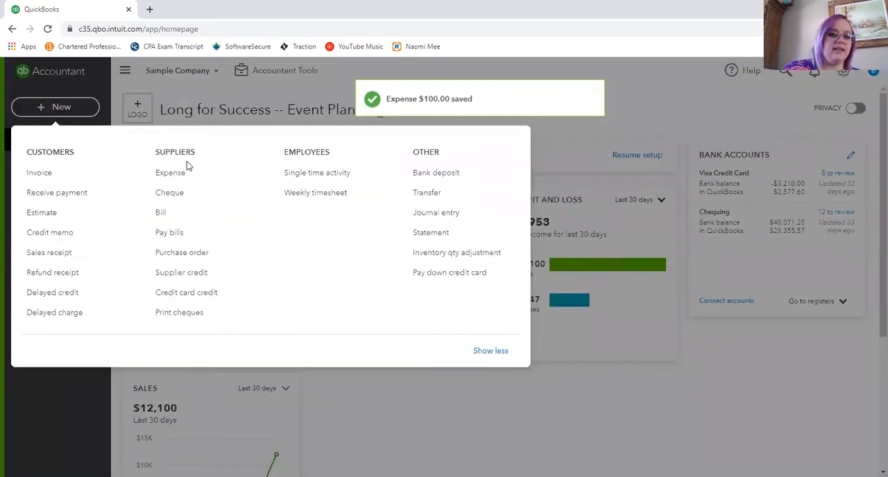
click(182, 217)
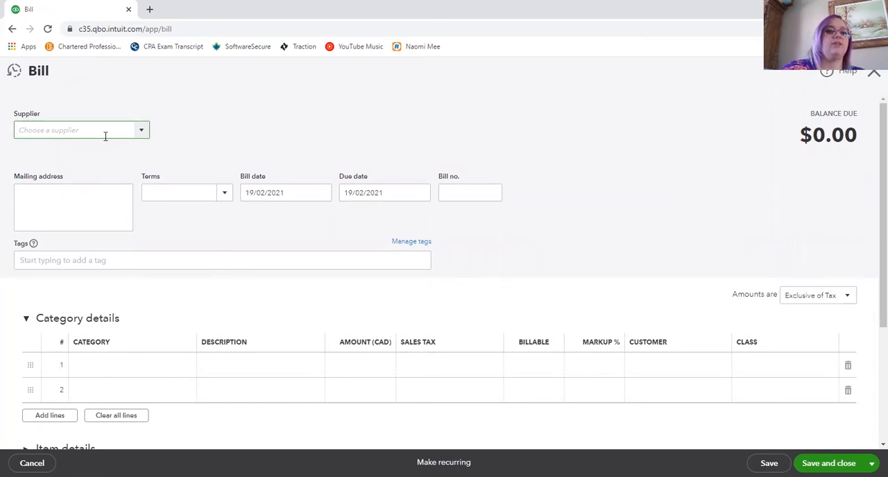
click(142, 133)
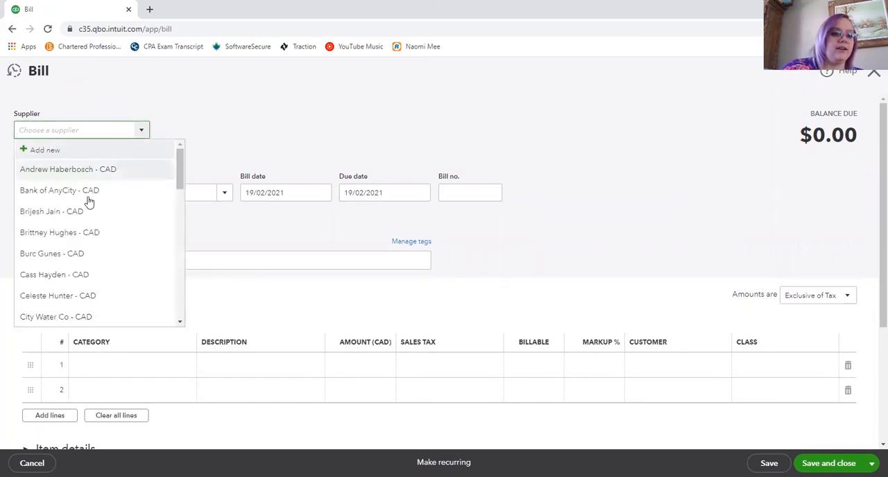
click(46, 198)
- Fill the first category line of the bill with Advertising, an amount of 500 and Exempt sales tax
scroll(194, 166, down, 2)
click(187, 256)
click(189, 255)
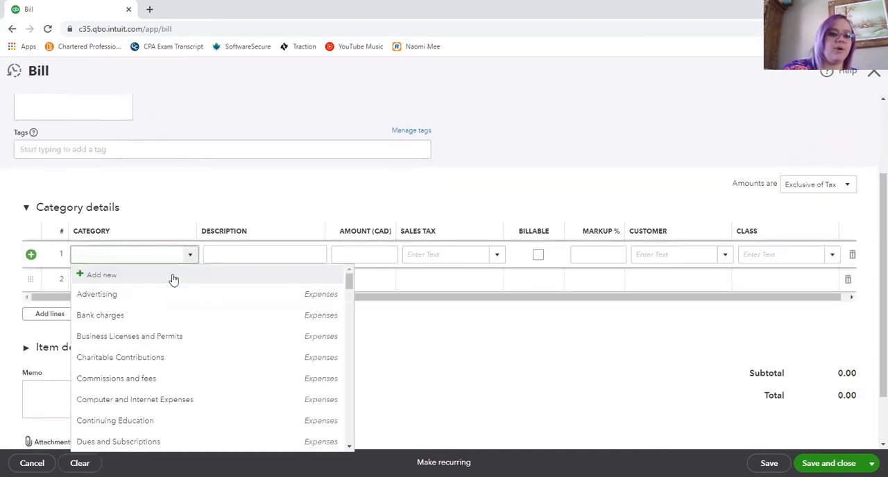
click(129, 301)
click(355, 251)
text(500)
click(468, 216)
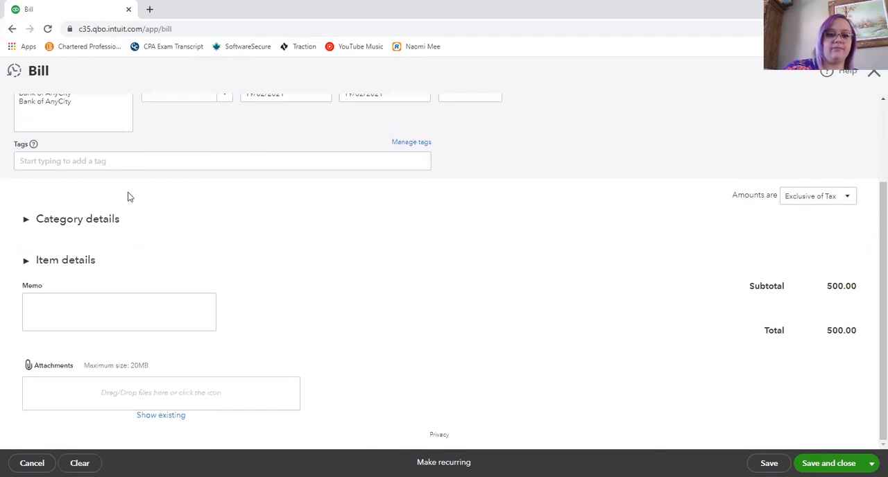
click(73, 220)
click(496, 271)
click(497, 271)
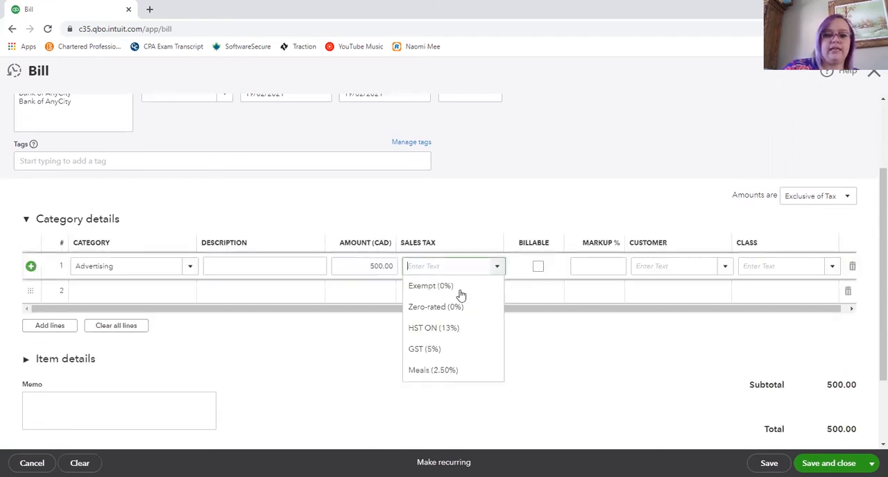
click(452, 292)
- Review the bill's supplier details and totals, and save and close it
scroll(428, 358, up, 2)
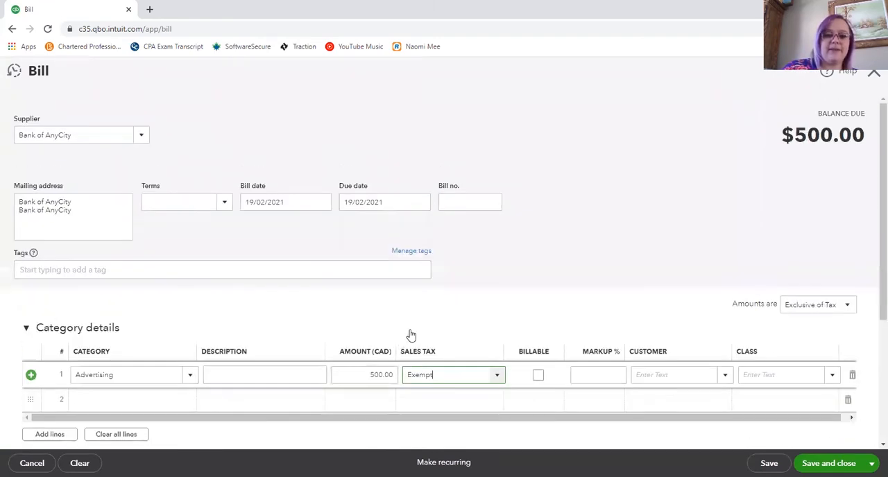
scroll(691, 307, down, 2)
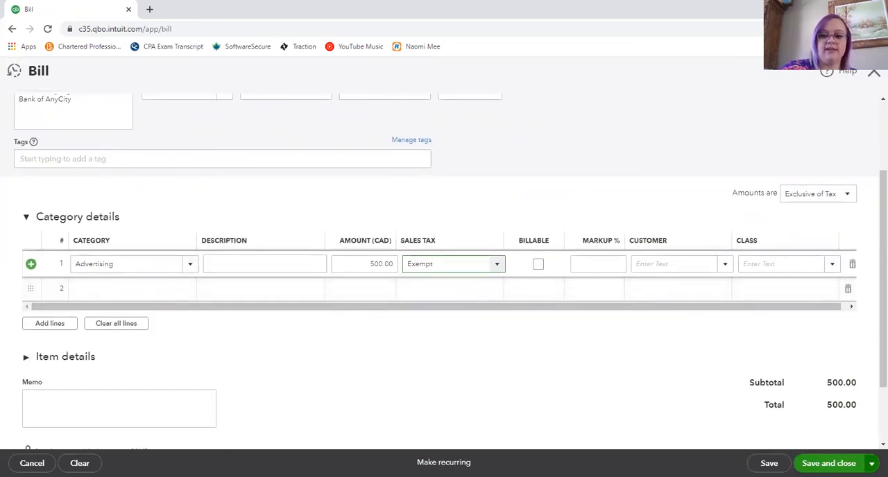
click(872, 464)
click(835, 445)
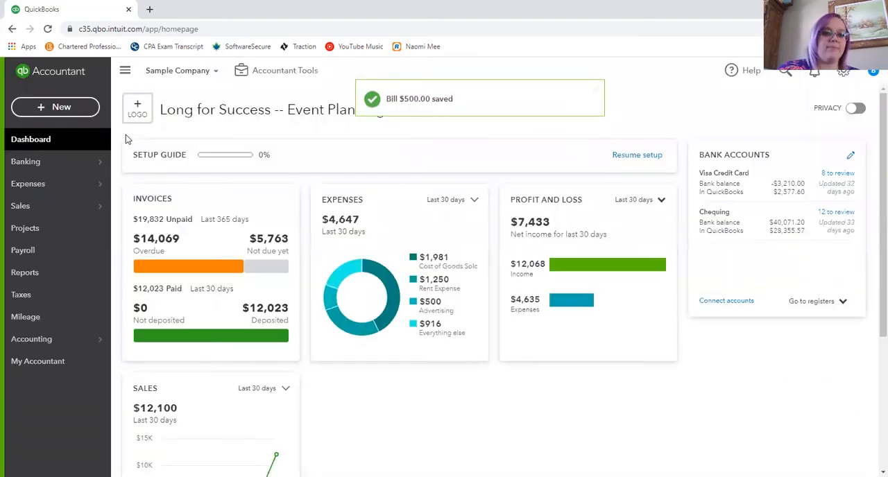
- Open the bill payment form and select the Bank of AnyCity bill for payment
click(48, 109)
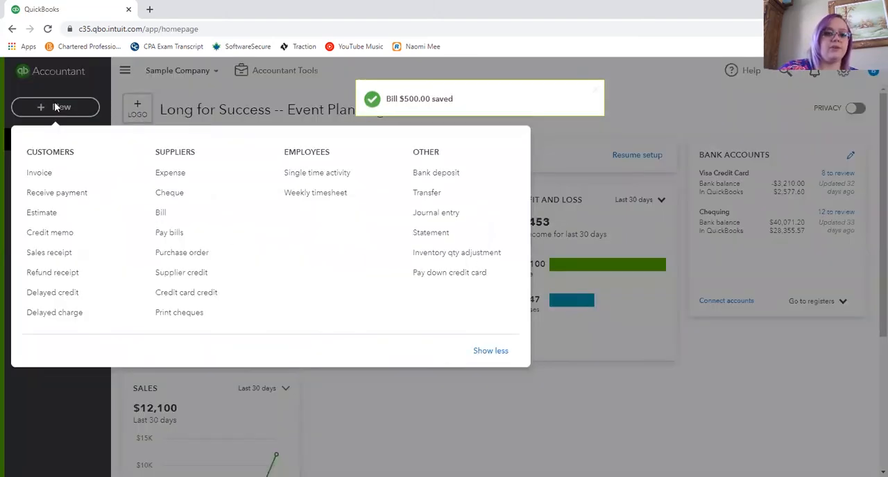
click(170, 233)
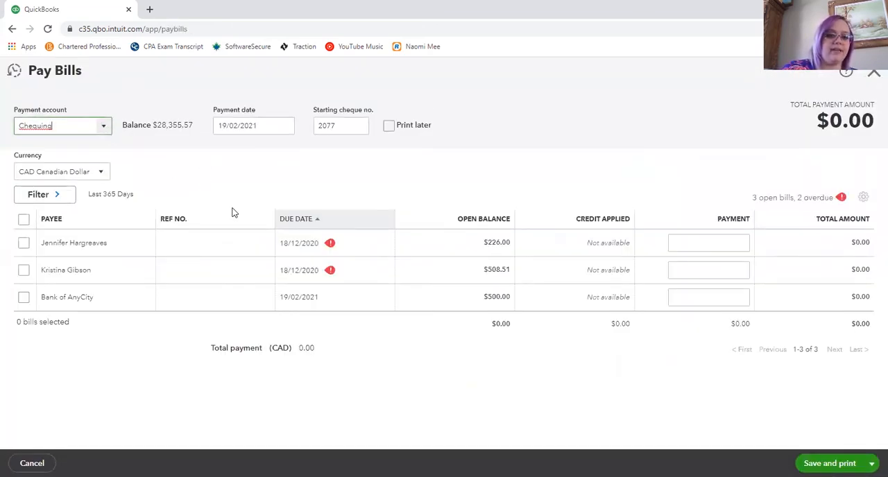
click(23, 298)
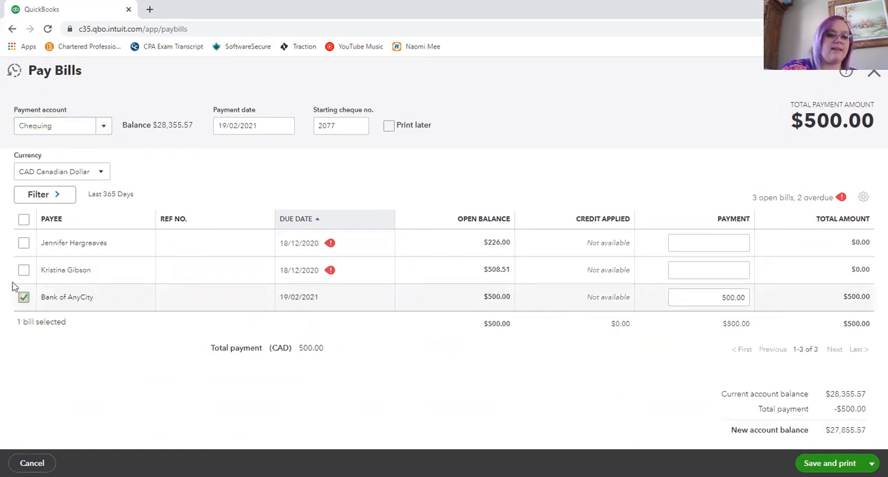
- Clear the starting cheque number of the bill payment, and save and close it
double_click(351, 123)
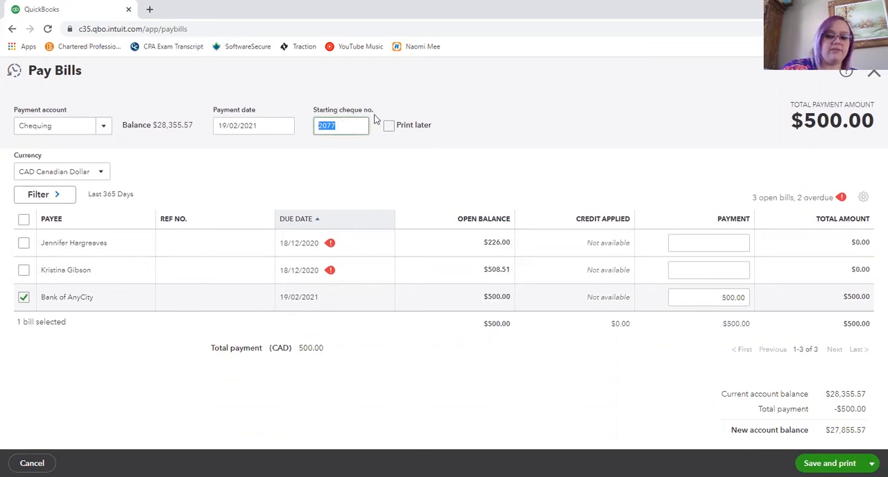
key(BackSpace)
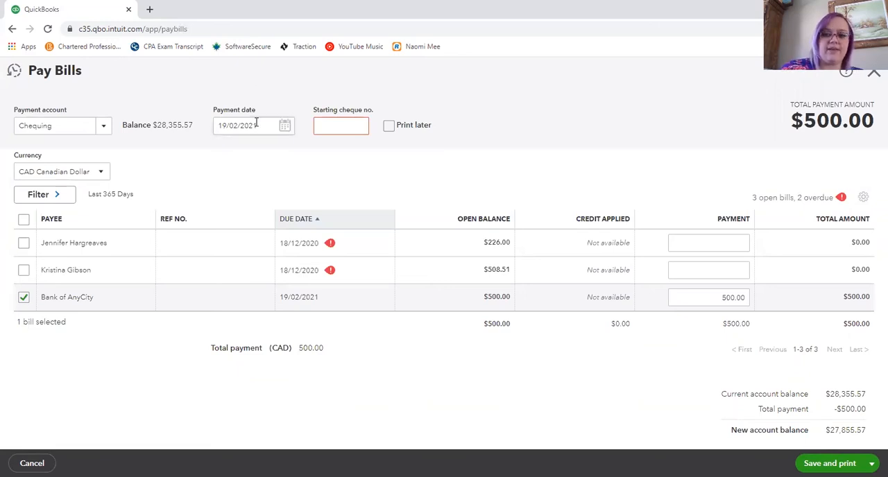
click(871, 463)
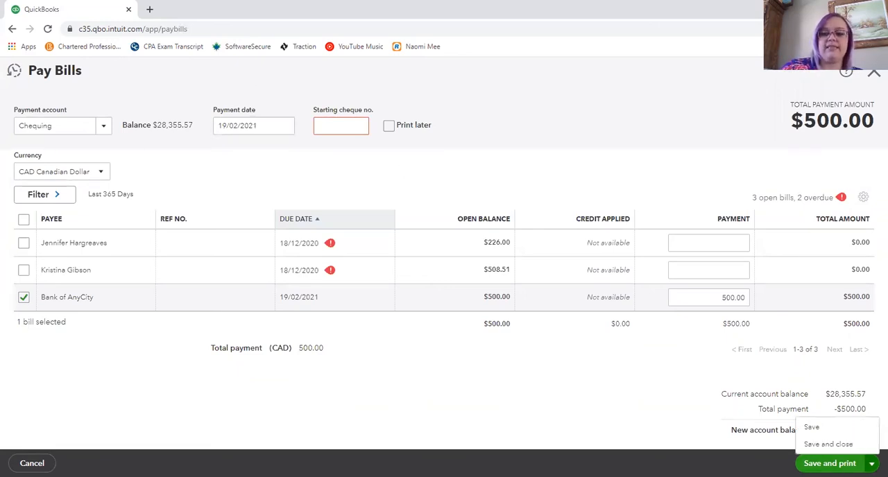
click(827, 444)
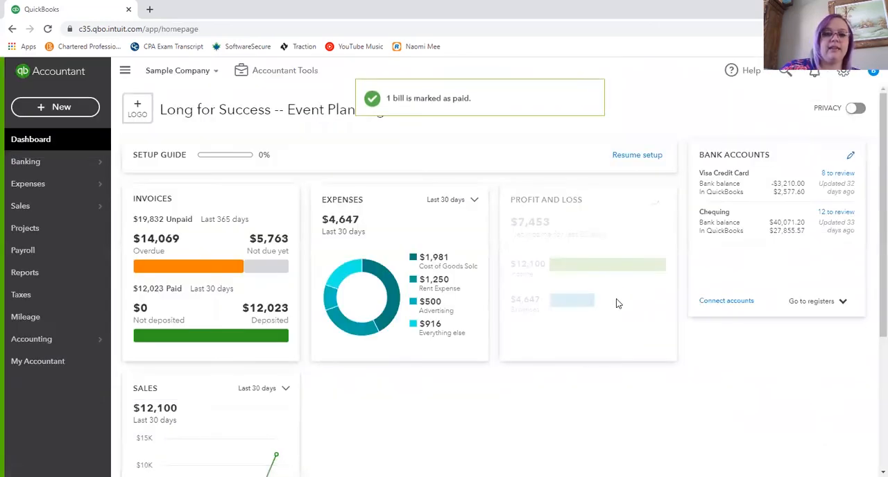
- Start a new cheque to the Burc Heating & AC supplier and check its cheque number field
click(45, 108)
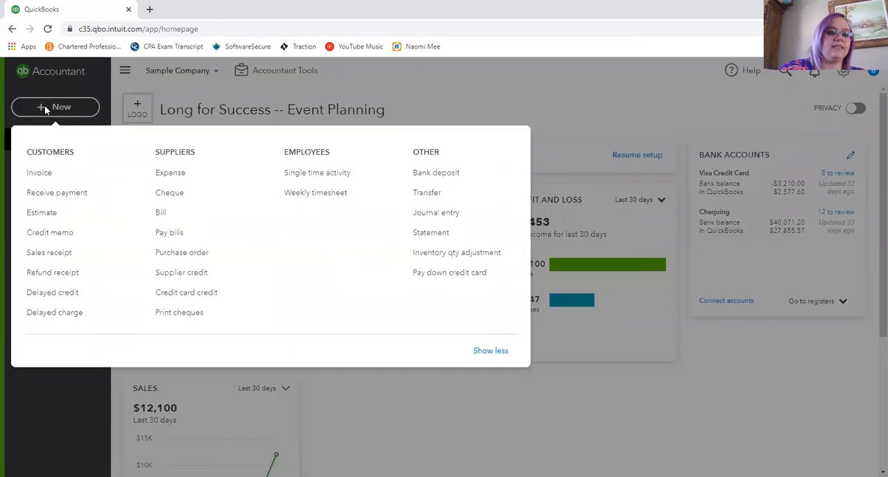
click(176, 197)
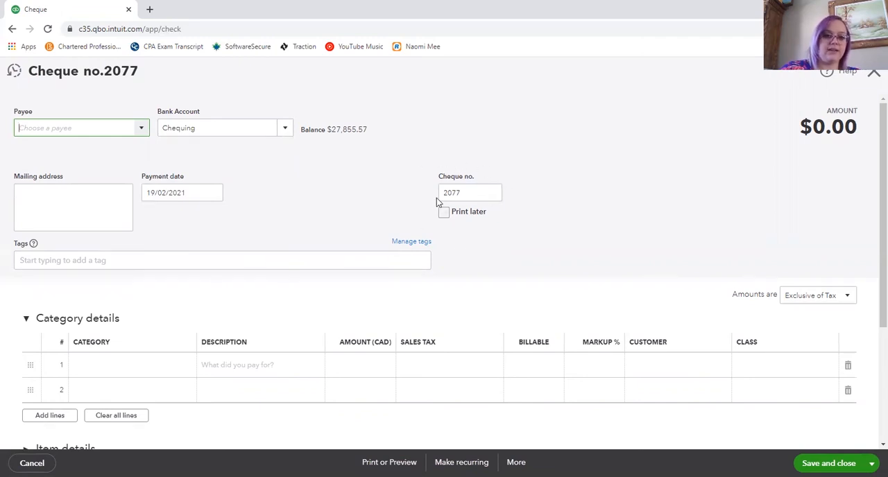
click(139, 131)
click(50, 251)
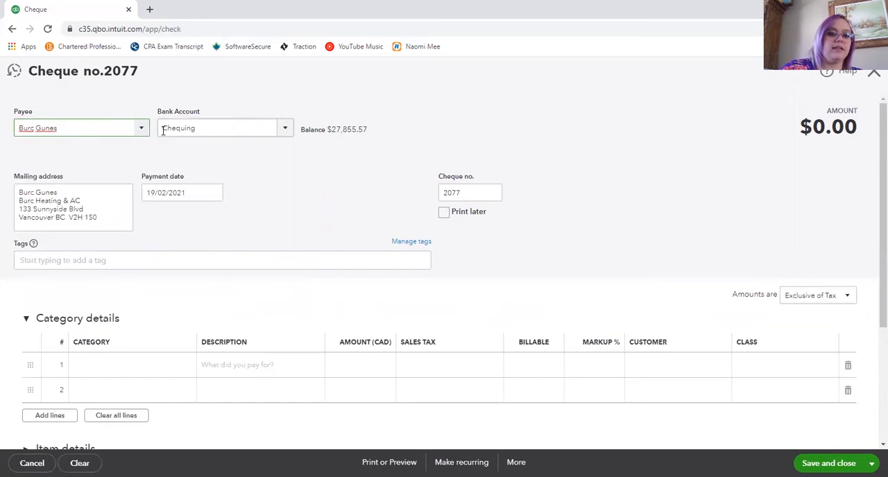
click(461, 191)
click(362, 196)
- Fill the first category line of the cheque with Dues and Subscriptions, an amount of 200 and Exempt sales tax
scroll(305, 207, down, 1)
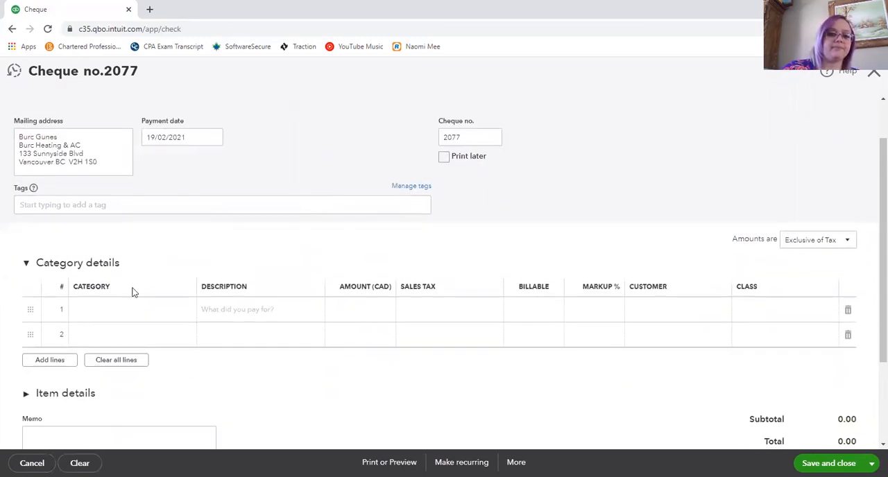
click(154, 317)
click(194, 316)
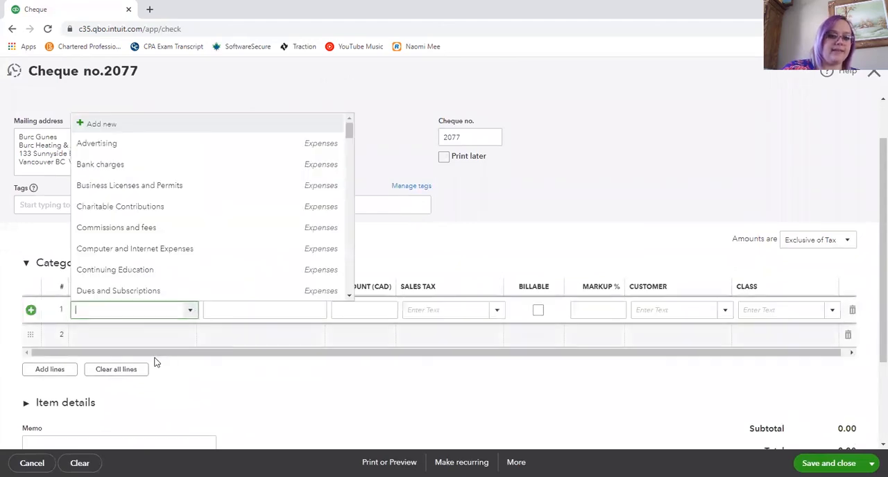
click(137, 290)
click(378, 310)
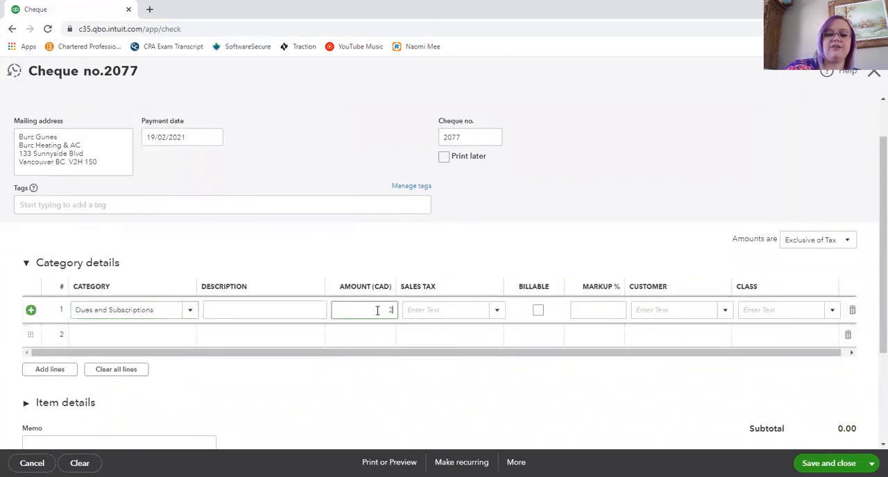
text(200)
click(471, 310)
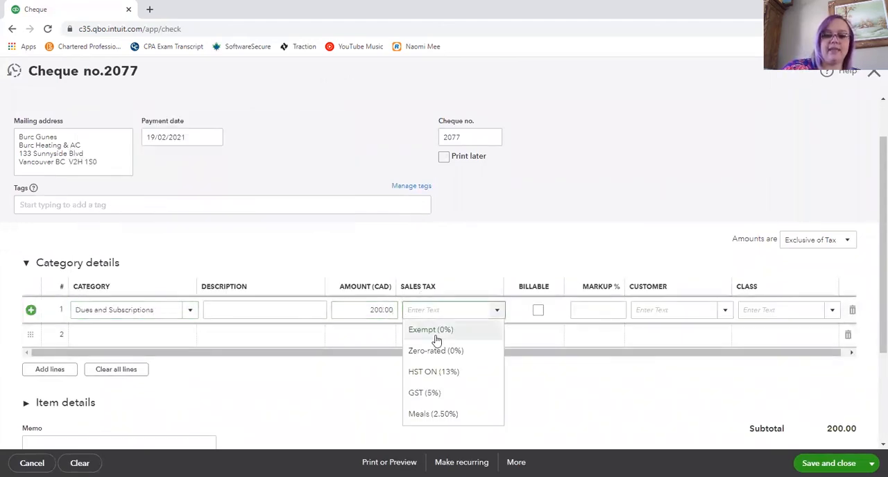
click(435, 331)
click(541, 360)
- Review the cheque's bank account, category line and totals, and save and close it
scroll(600, 387, up, 1)
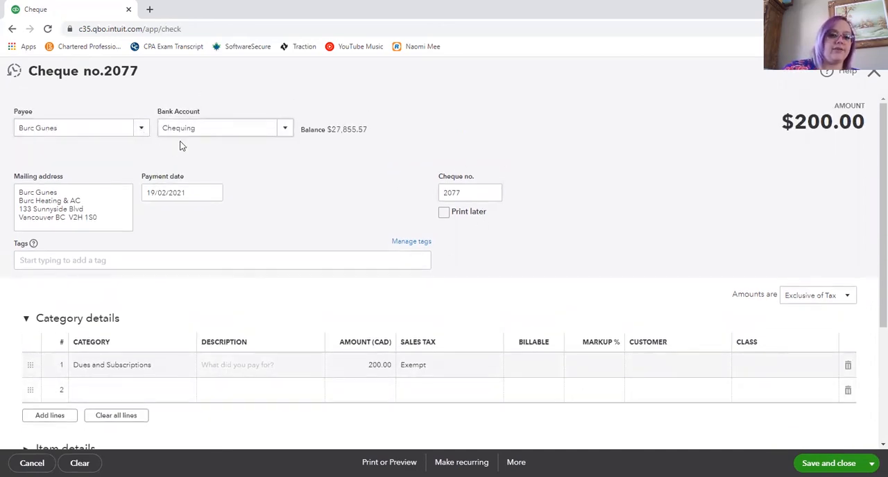
scroll(177, 336, down, 1)
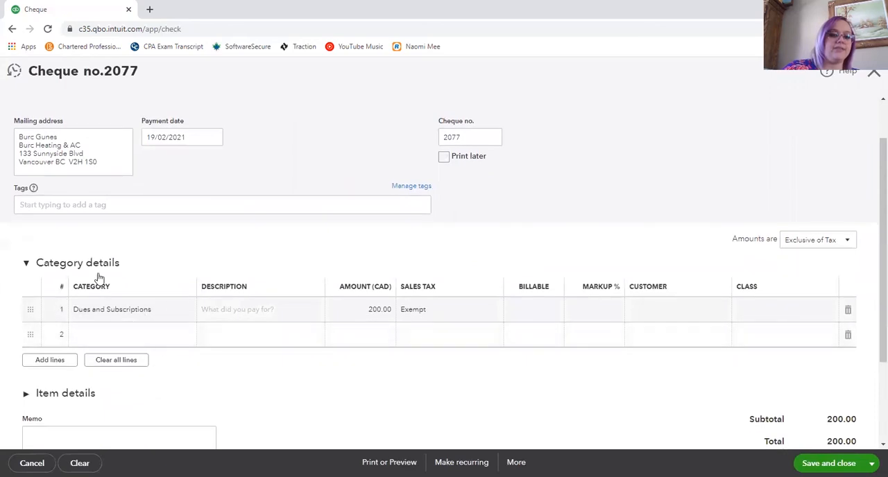
scroll(120, 339, up, 1)
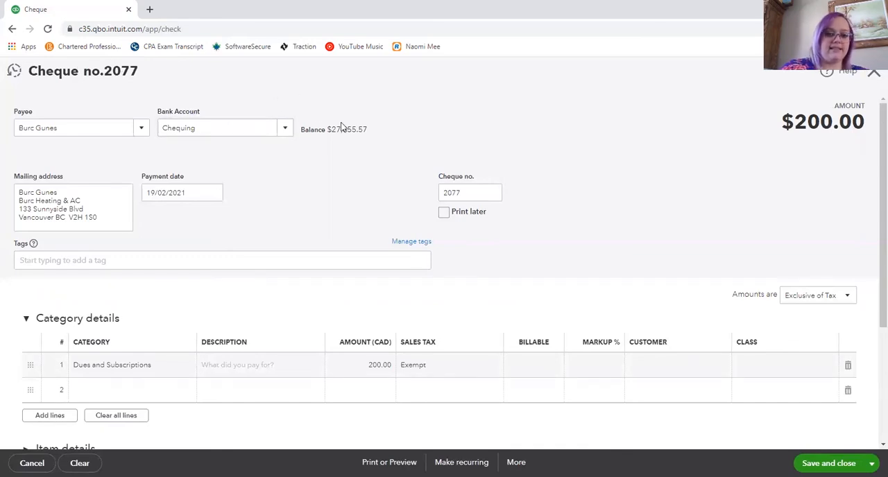
scroll(569, 194, down, 3)
click(847, 455)
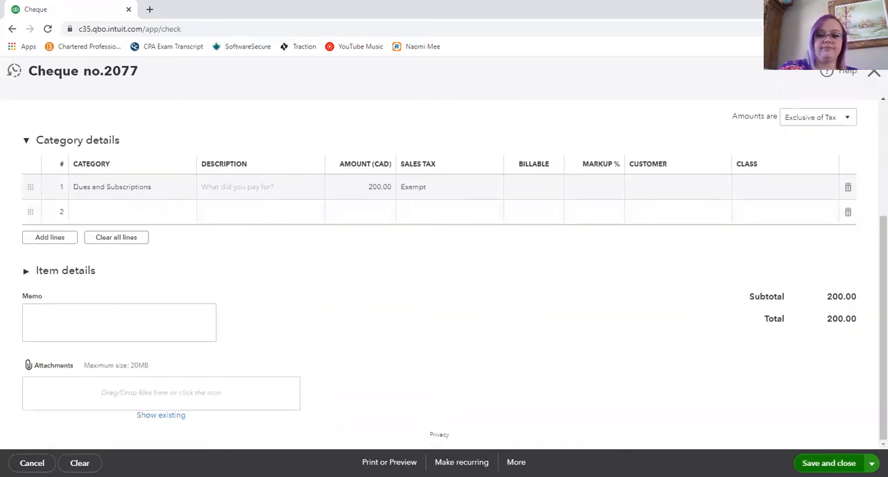